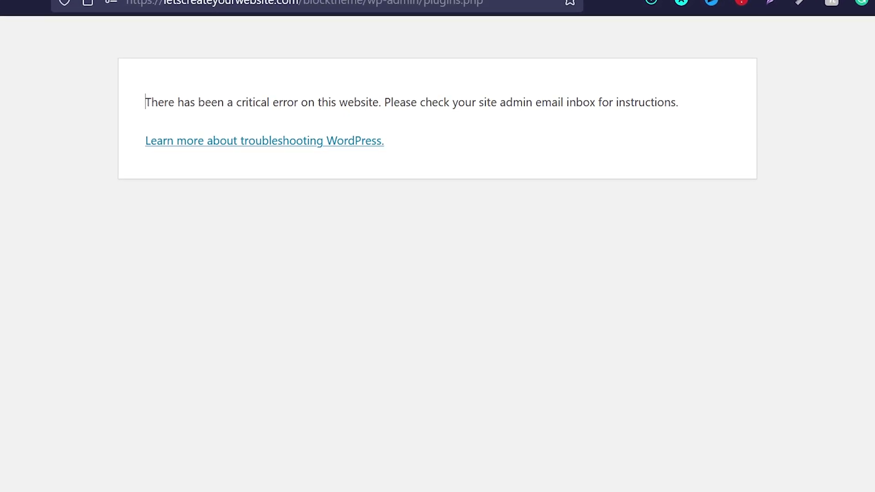
- Read the email's critical-error explanation and the line naming Secure Website Content as the failing plugin
drag(145, 102, 378, 116)
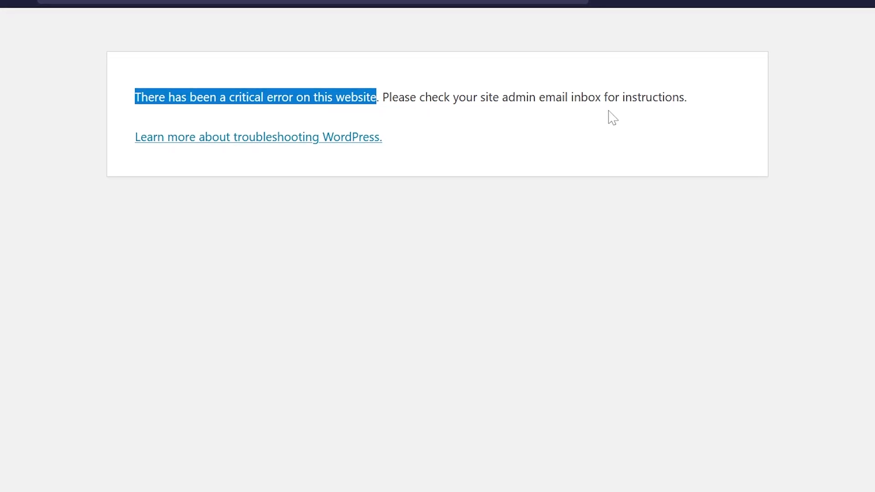
click(350, 299)
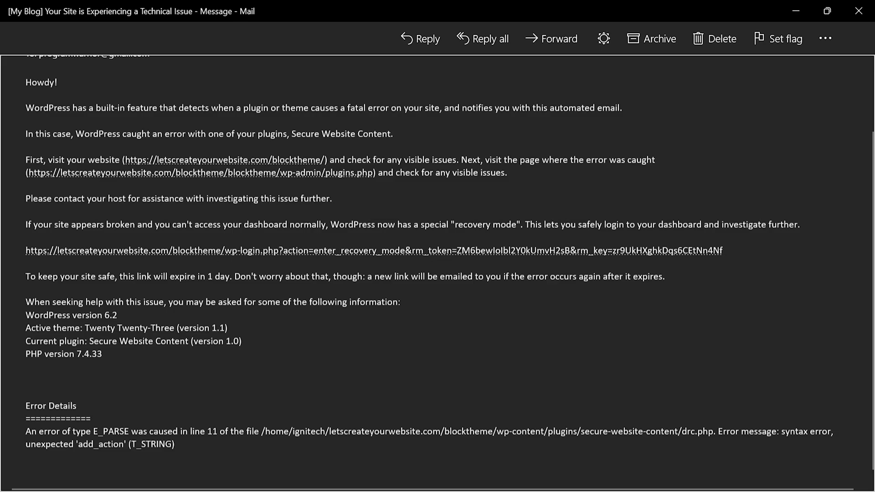
drag(26, 107, 439, 108)
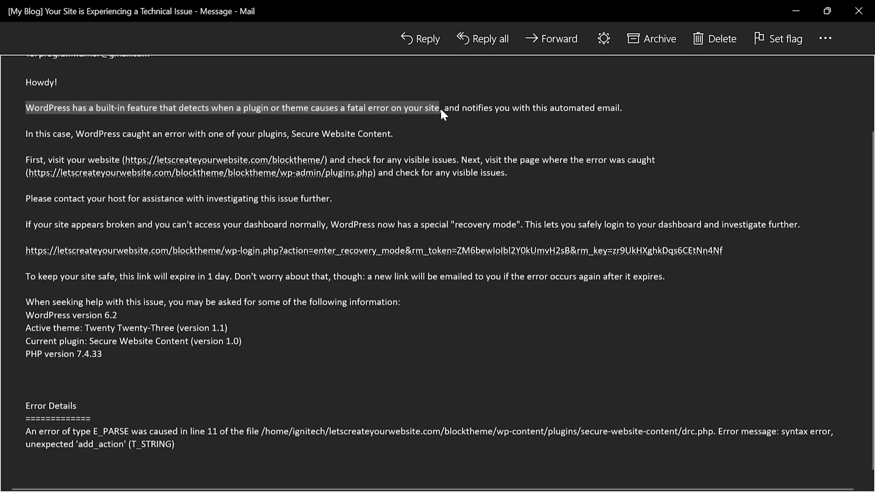
click(26, 136)
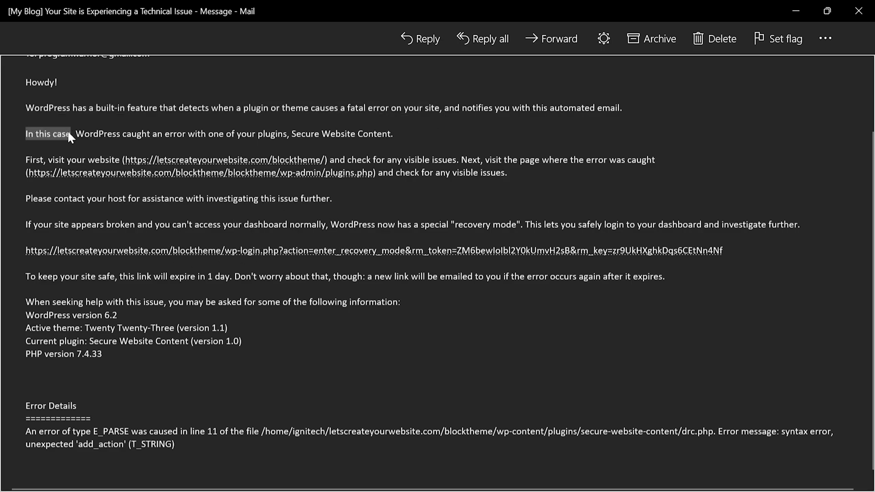
drag(68, 136, 300, 138)
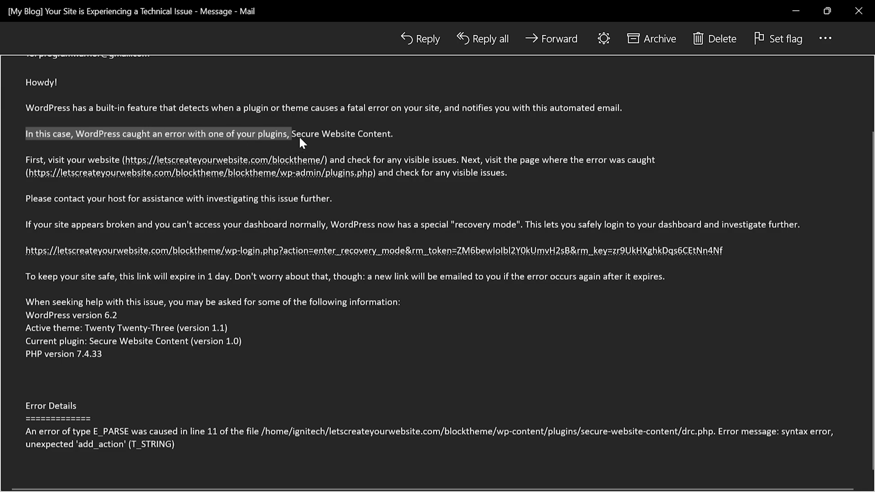
click(403, 140)
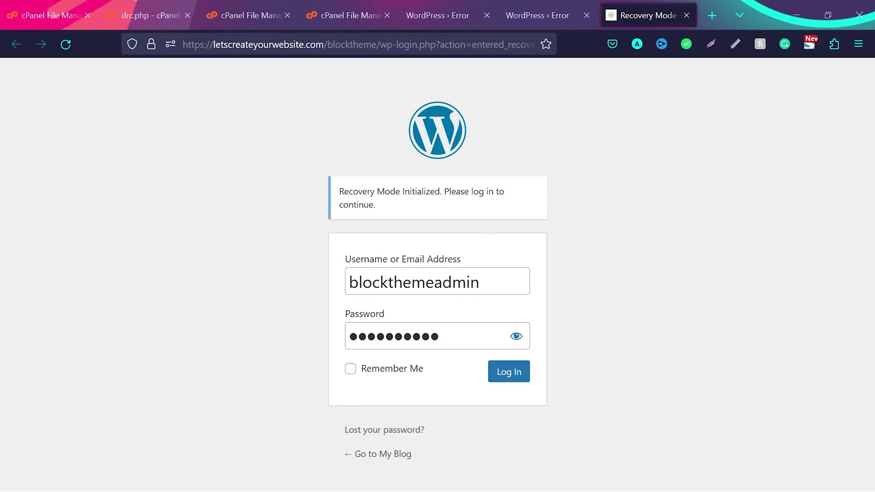
- Log in to the dashboard from the 'Recovery Mode Initialized' login page
drag(333, 189, 420, 208)
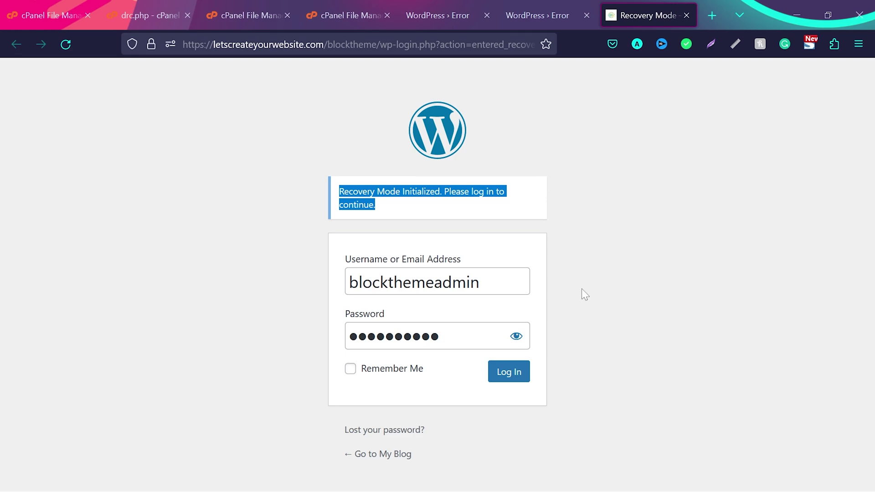
click(503, 379)
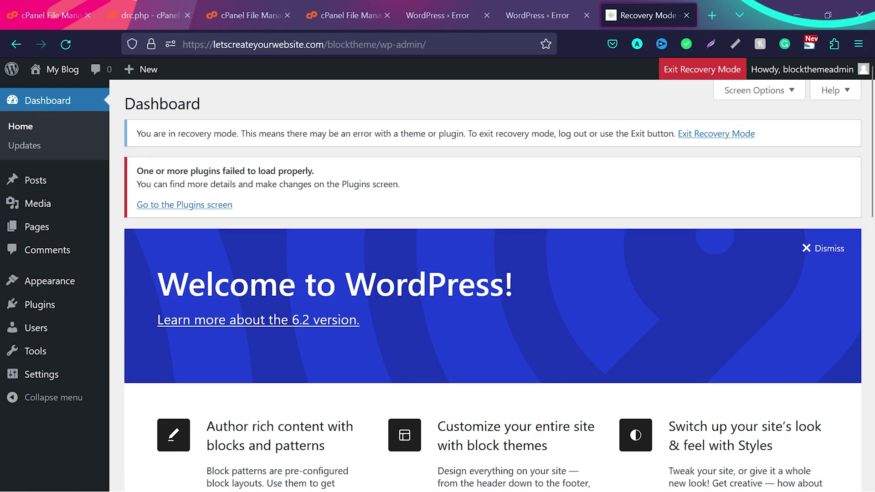
- Deactivate the paused Secure Website Content plugin from the Plugins screen
drag(137, 171, 319, 175)
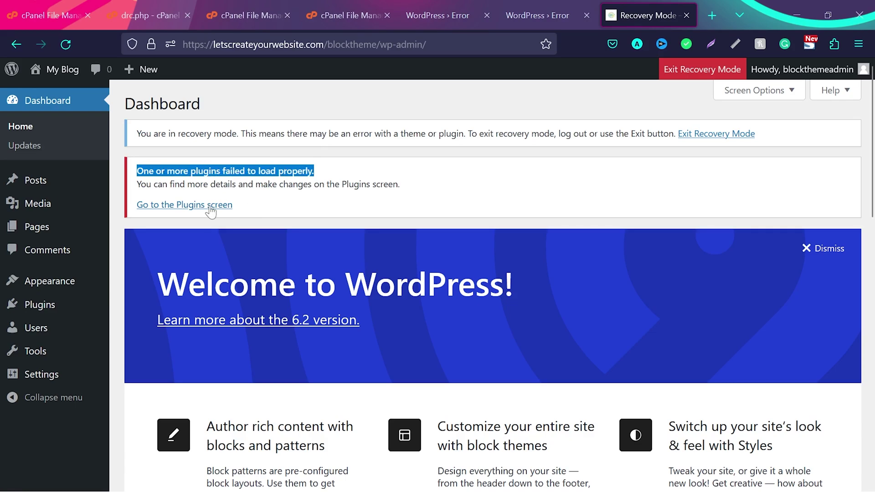
click(172, 205)
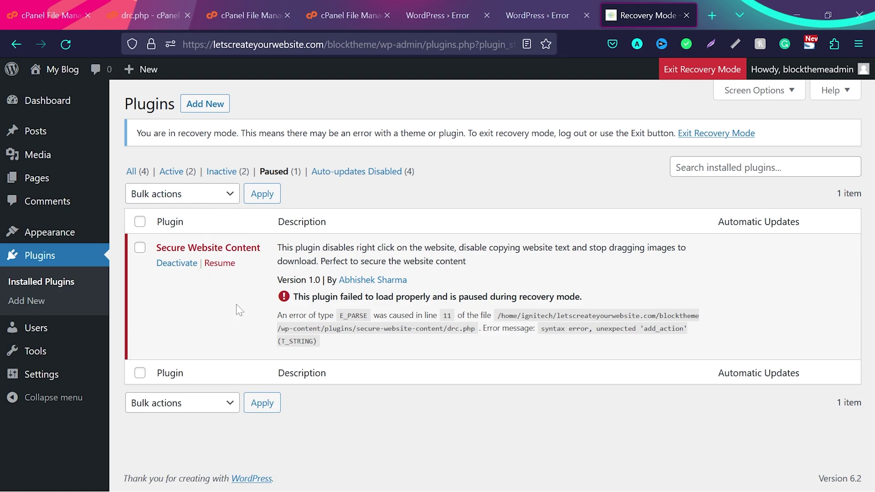
click(175, 269)
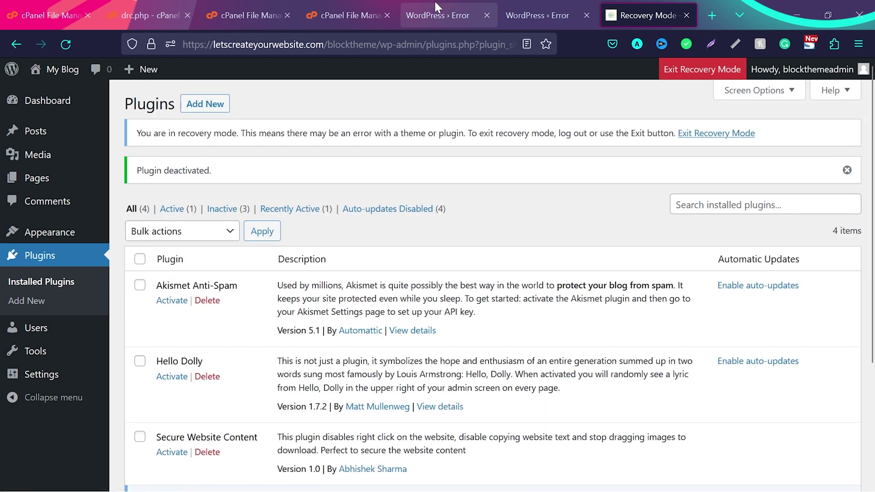
- Reload the site tab to confirm the My Blog homepage loads again
click(435, 6)
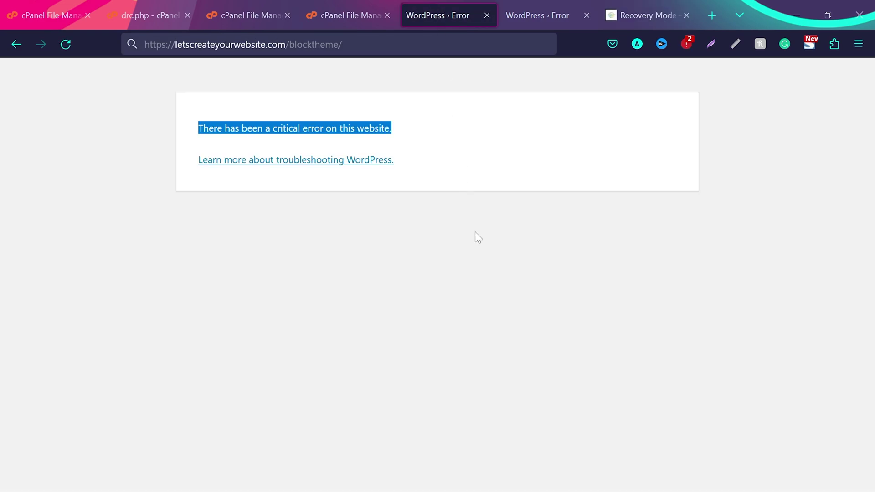
key(F5)
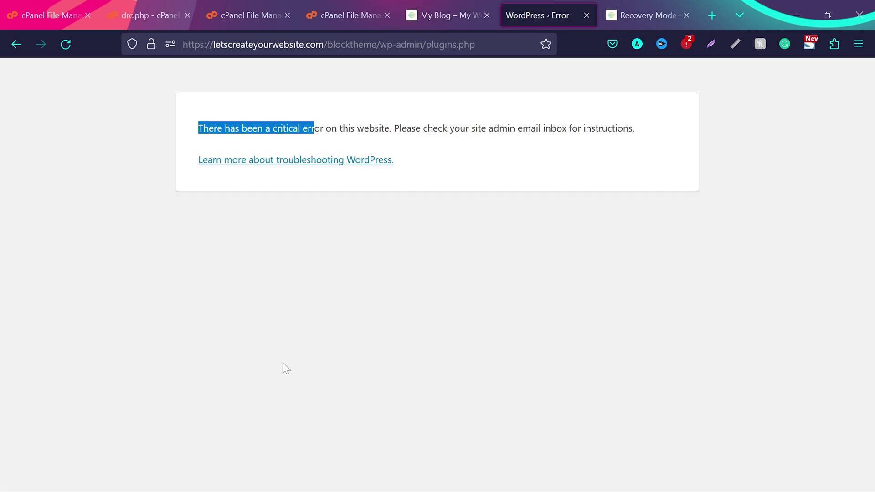
click(282, 362)
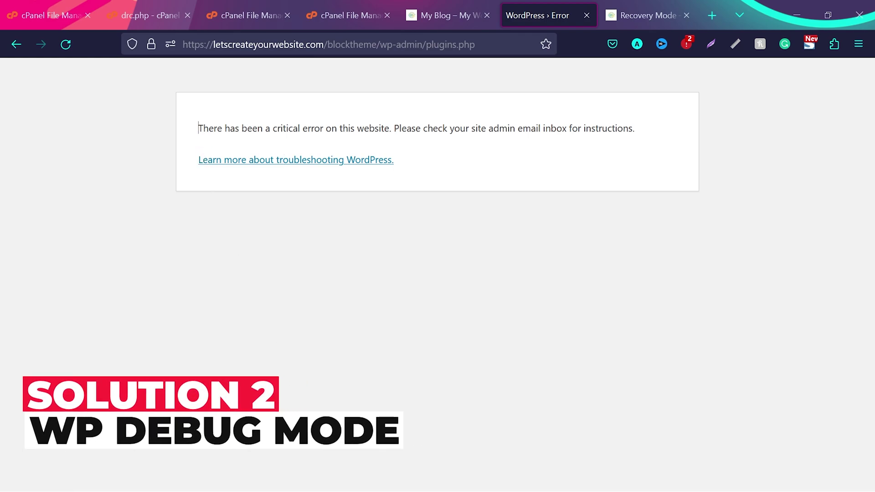
- Open wp-config.php in the cPanel File Manager editor
drag(198, 128, 395, 139)
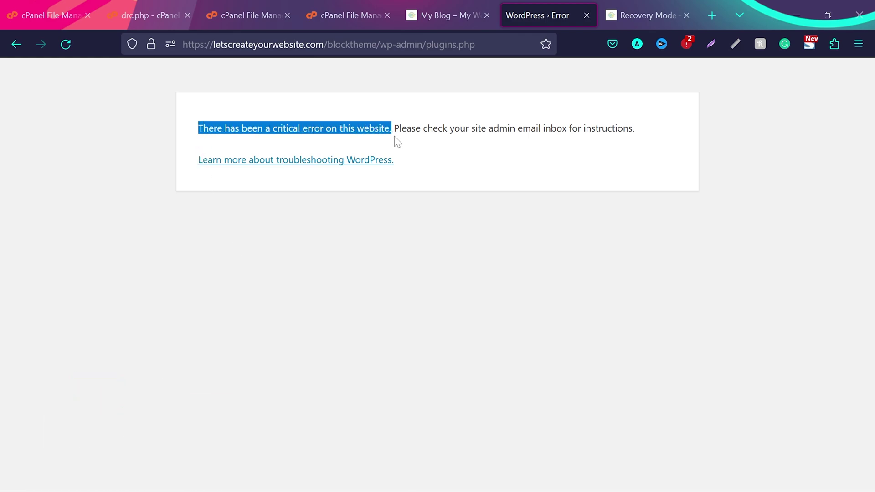
click(343, 325)
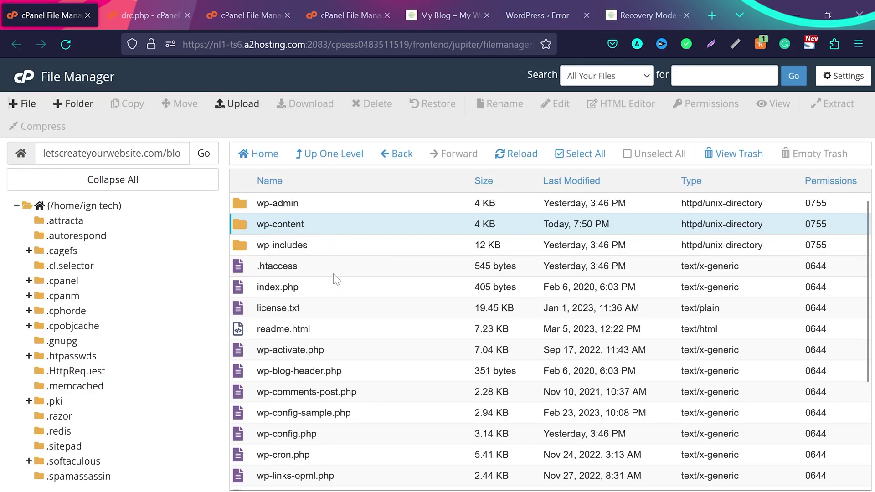
click(325, 432)
right_click(325, 432)
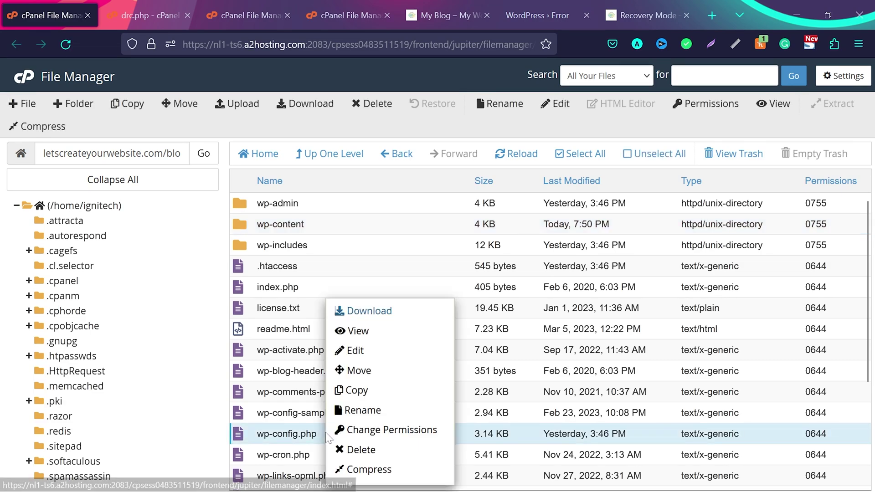
click(364, 351)
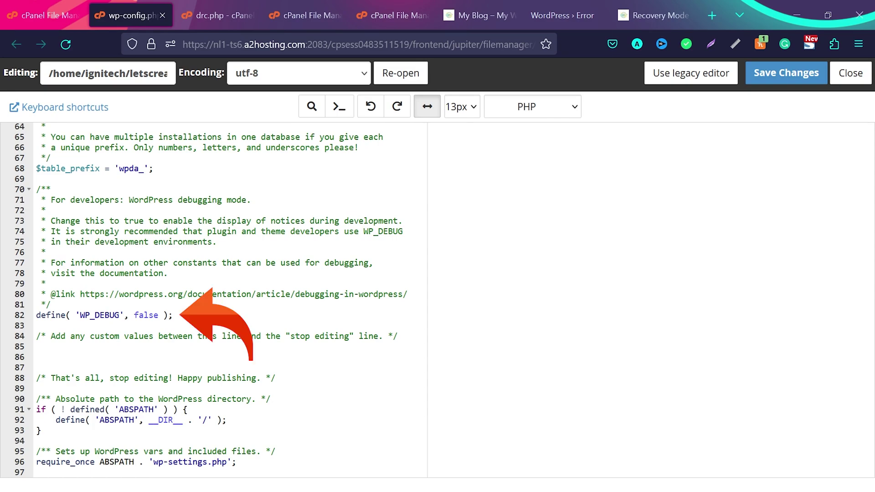
- Change WP_DEBUG on line 82 from false to true and save wp-config.php
drag(134, 315, 158, 314)
text(true)
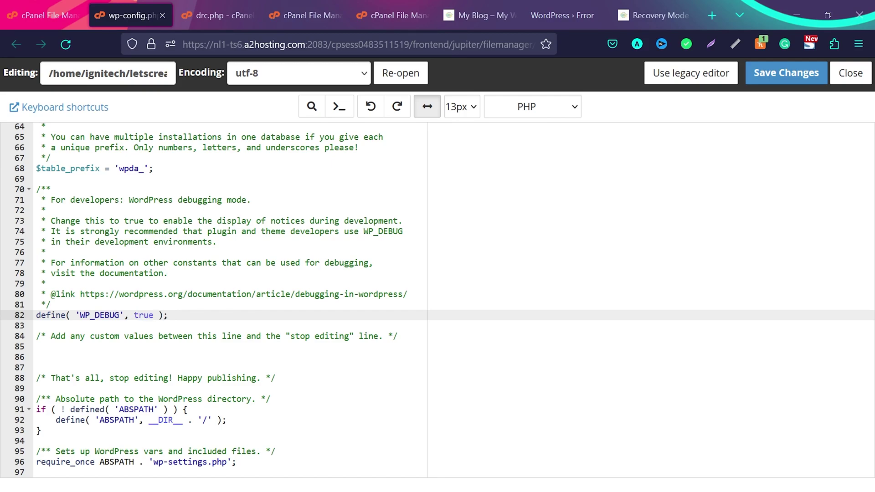
click(779, 73)
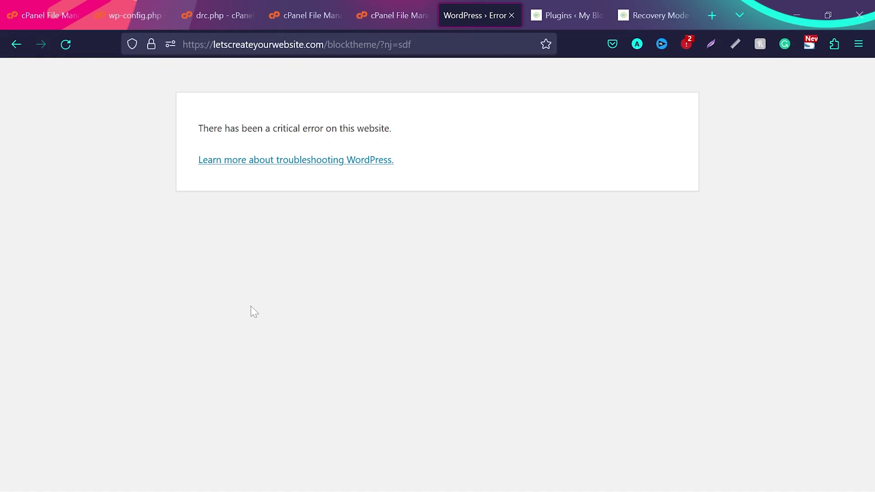
- Reload the error page so it shows the parse error in drc.php
drag(198, 128, 395, 135)
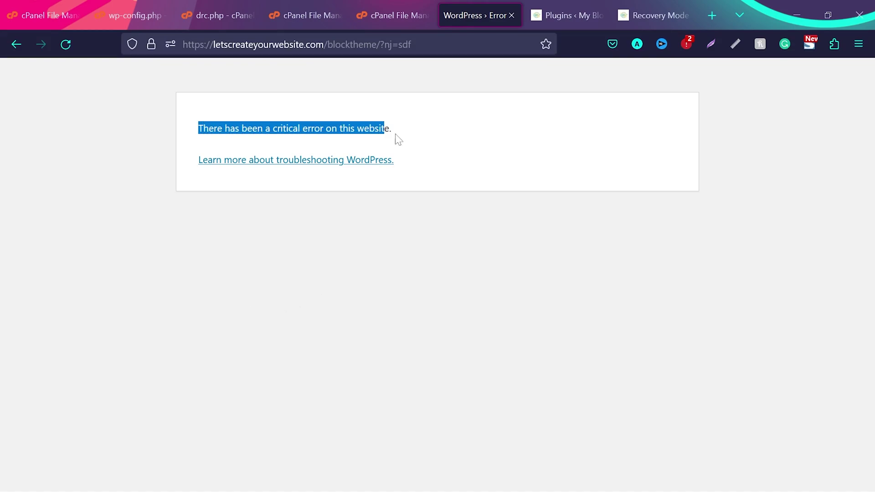
key(F5)
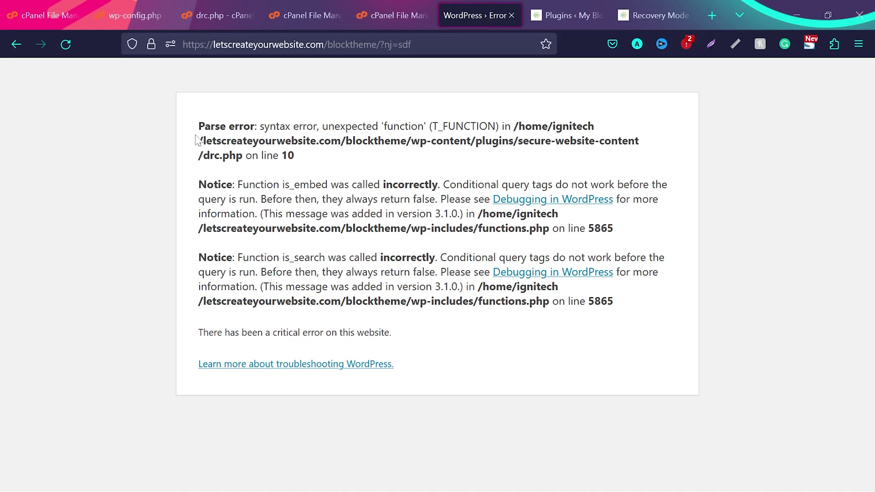
drag(198, 126, 321, 155)
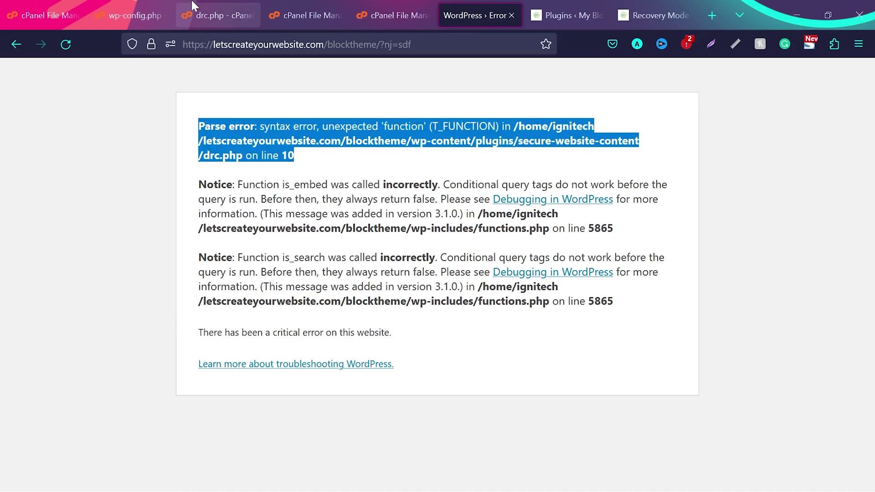
click(138, 4)
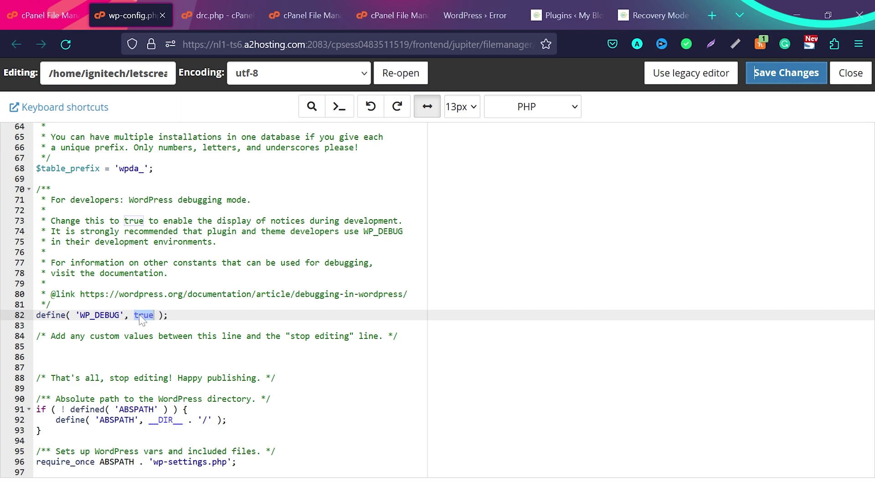
key(ctrl+Tab)
- Trace the parse error path: plugins folder, secure-website-content plugin, drc.php line 10
drag(197, 123, 305, 156)
click(199, 126)
drag(199, 126, 306, 161)
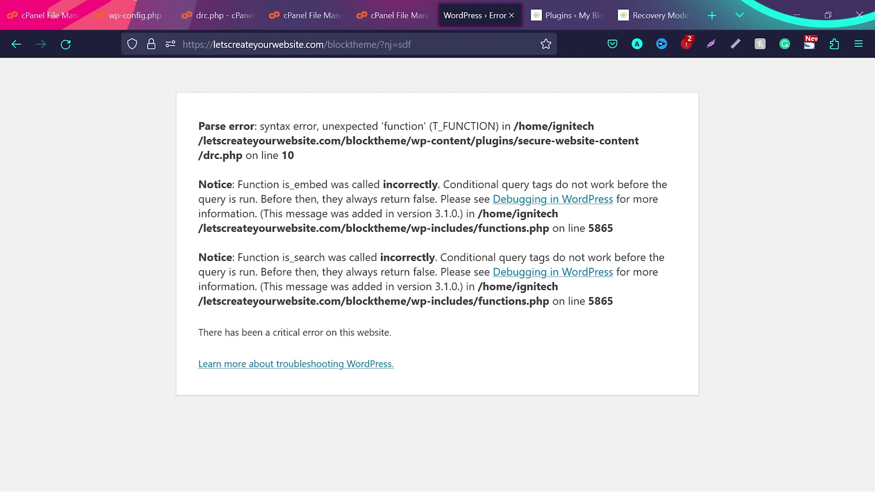
drag(475, 141, 513, 140)
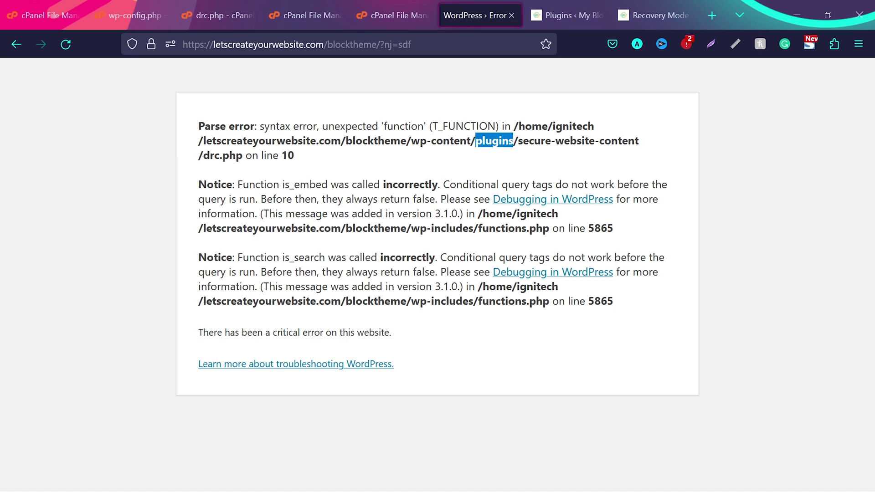
drag(517, 141, 639, 141)
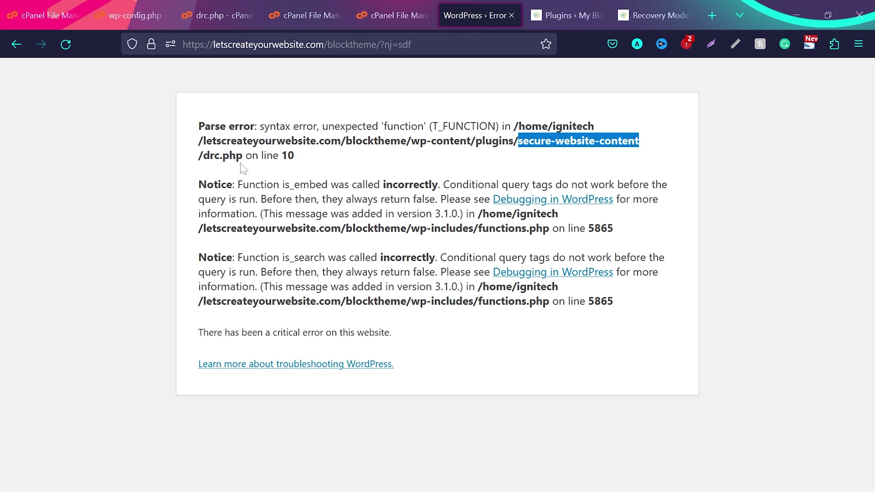
drag(243, 155, 203, 155)
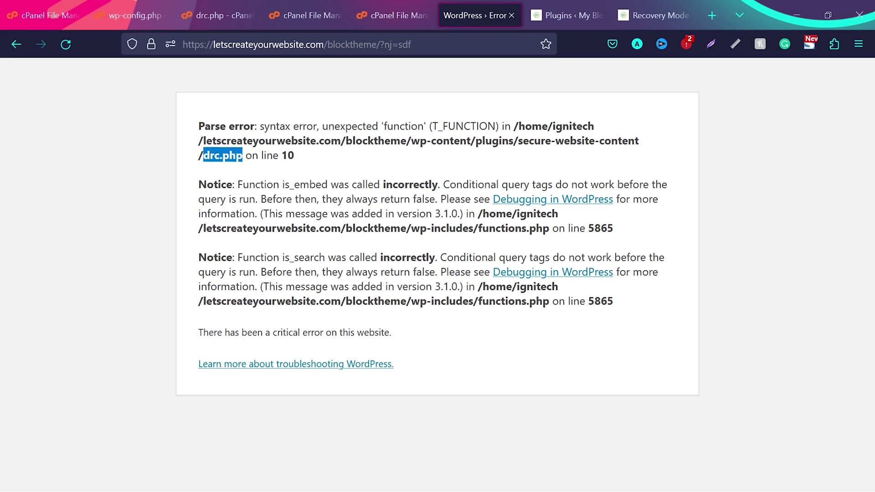
click(449, 169)
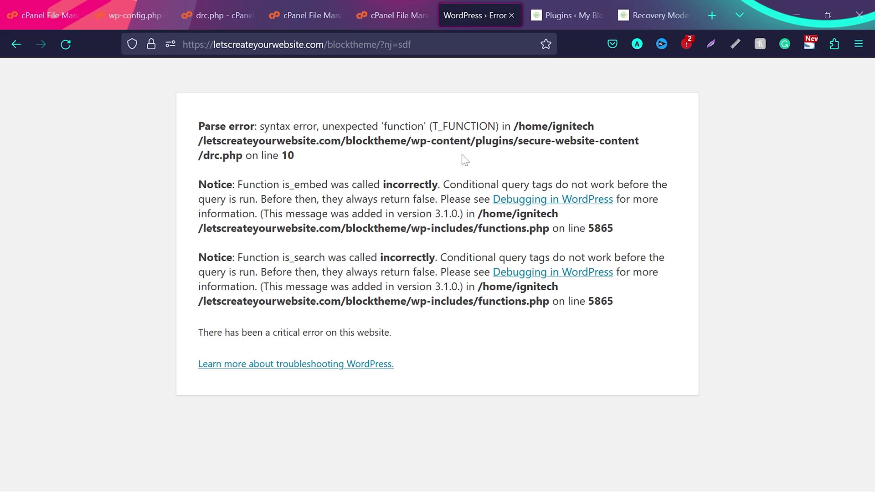
drag(475, 141, 514, 140)
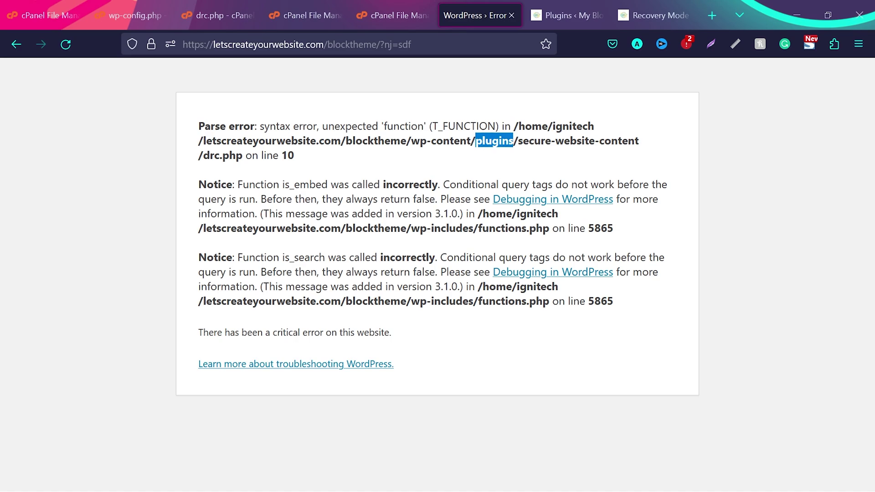
drag(199, 183, 631, 307)
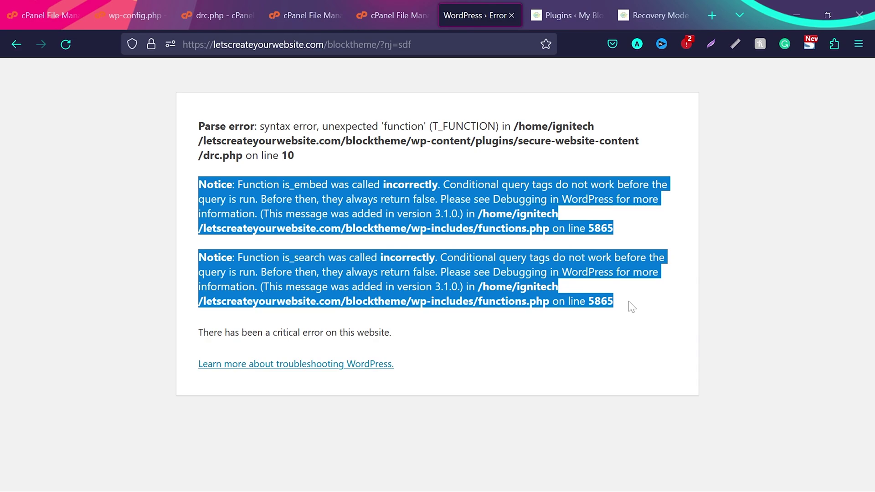
click(631, 306)
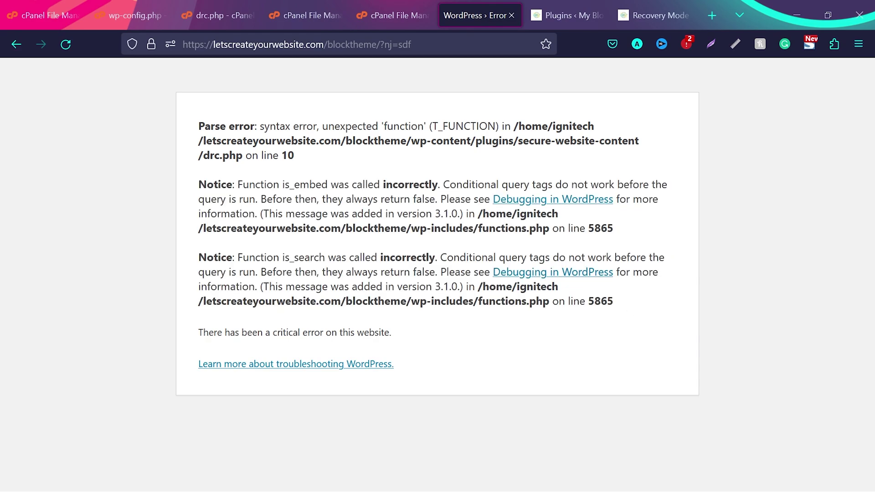
drag(198, 126, 310, 159)
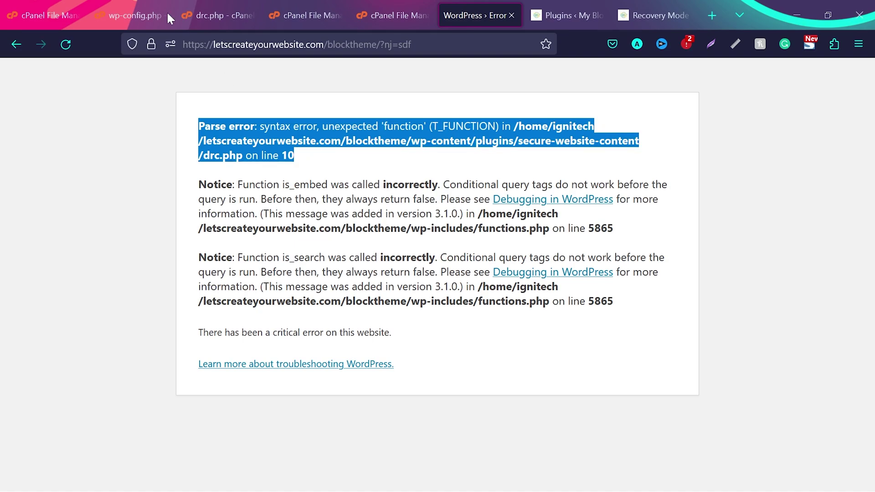
- Browse to wp-content/plugins and confirm the plugin folder name from the error path
click(46, 15)
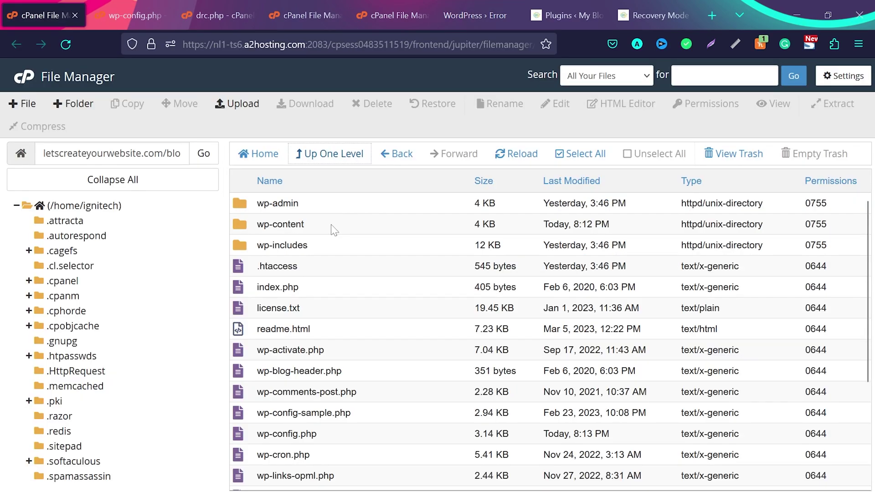
double_click(308, 223)
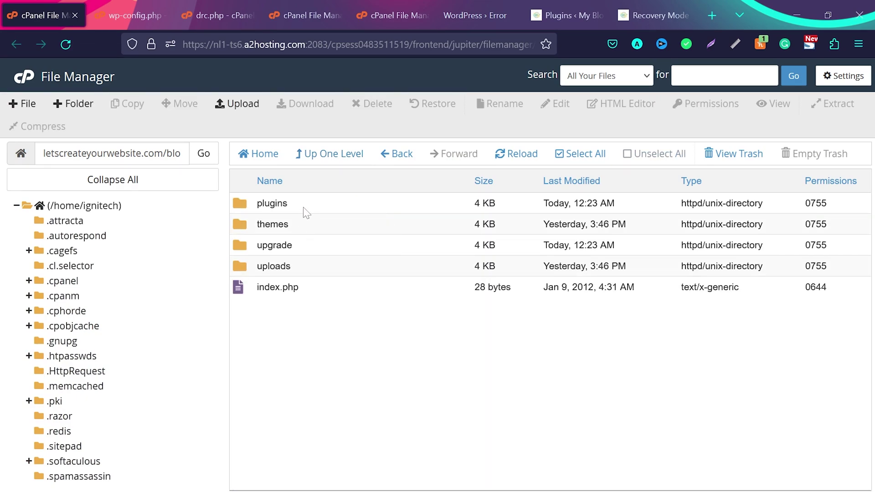
double_click(308, 201)
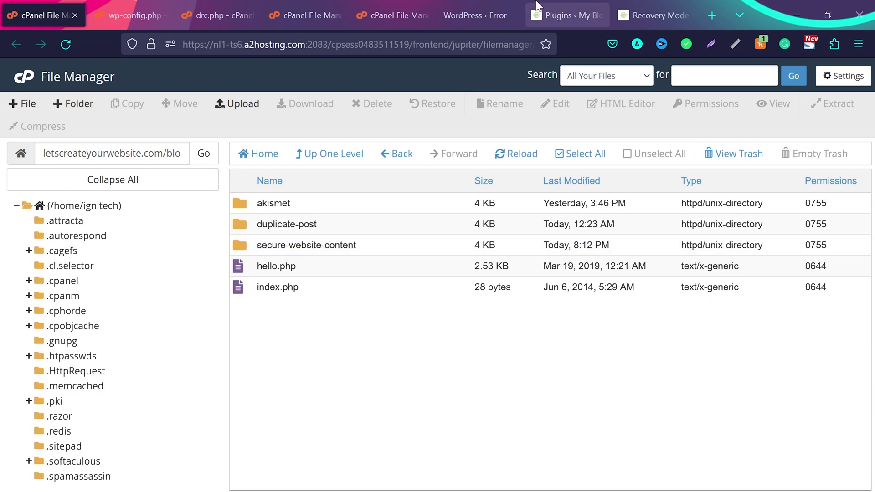
click(476, 15)
click(294, 156)
drag(518, 140, 610, 142)
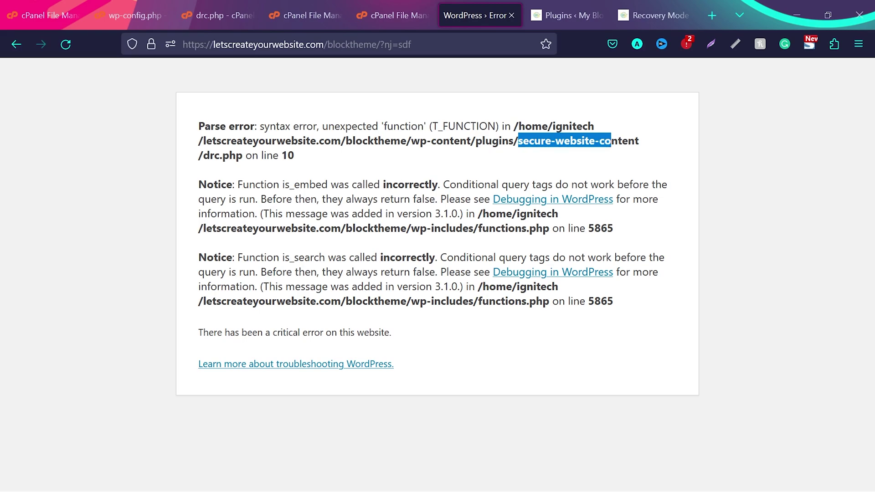
click(32, 6)
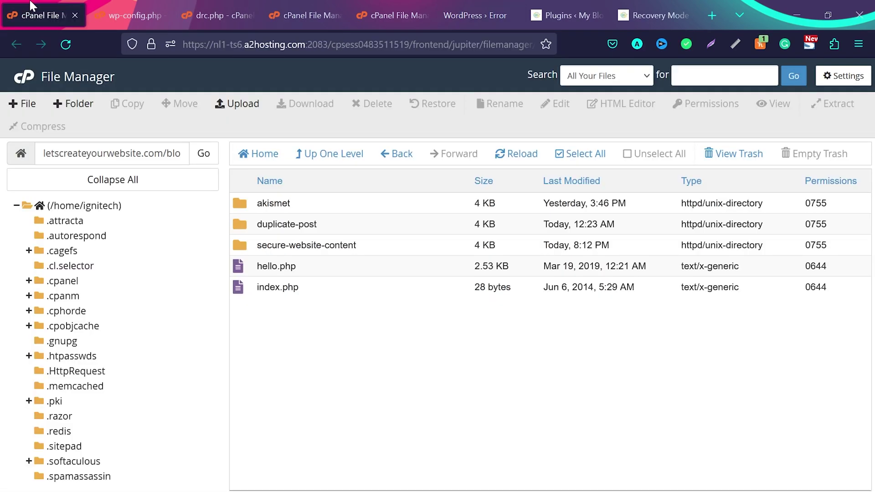
- Rename secure-website-content to secure-website-content-bak and reload the site to verify it loads
click(366, 245)
right_click(367, 245)
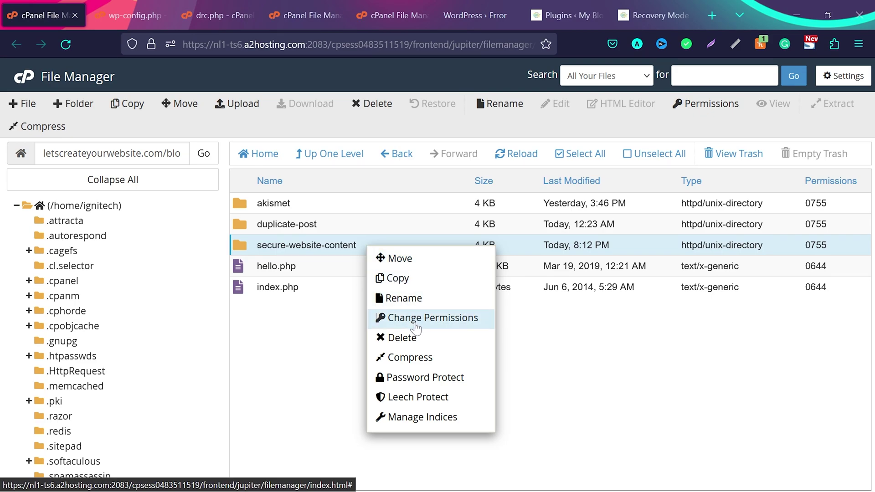
click(397, 297)
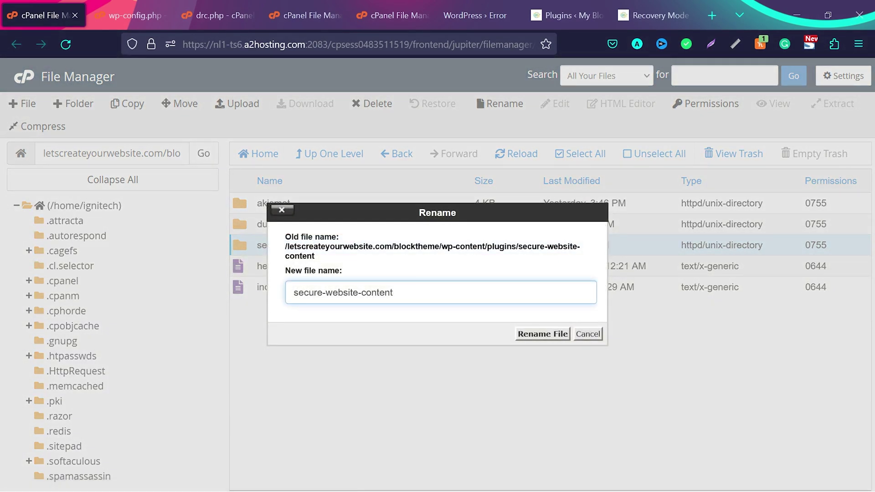
text(-bak)
click(546, 335)
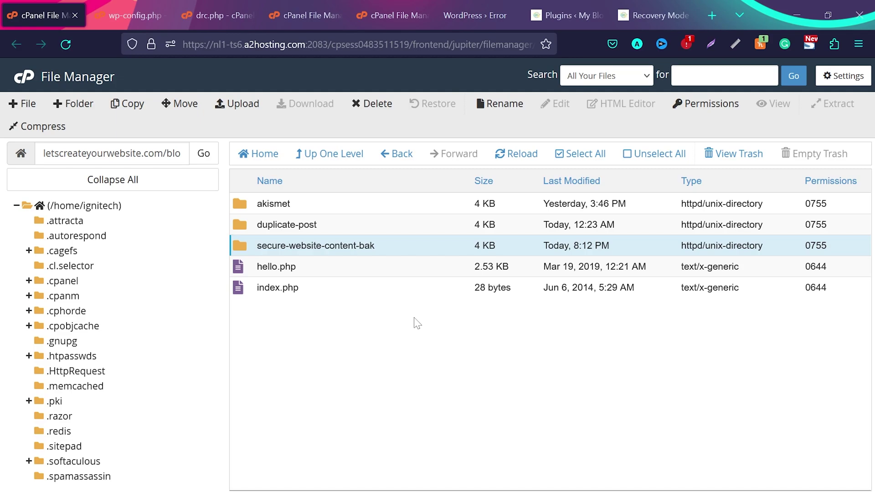
click(474, 15)
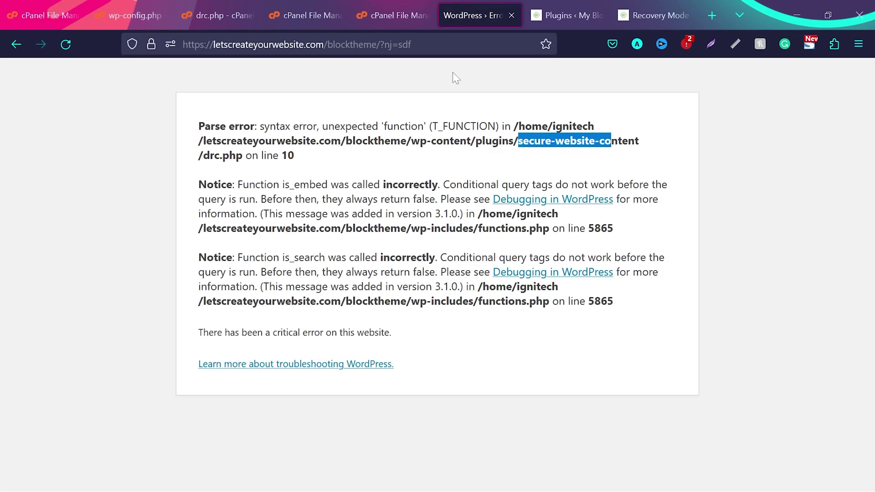
key(F5)
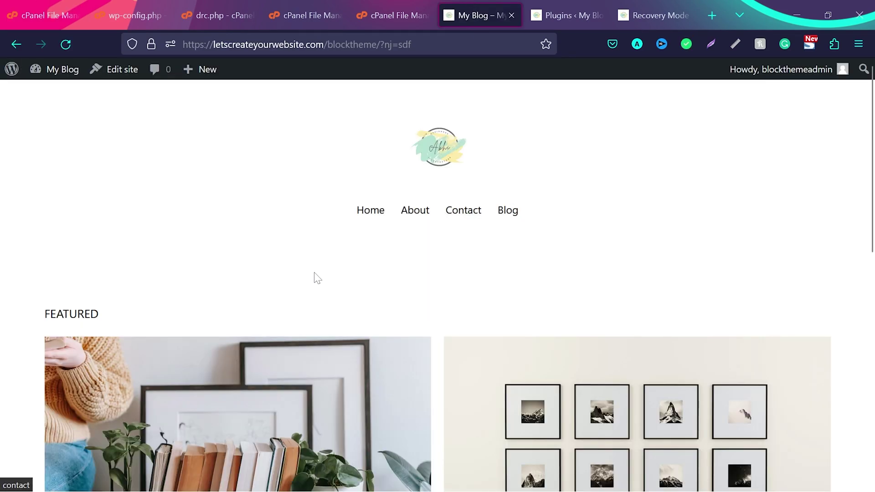
scroll(248, 304, down, 8)
- Open wp-content/themes, listing twentytwentyone, twentytwentythree and twentytwentytwo
key(ctrl+Tab)
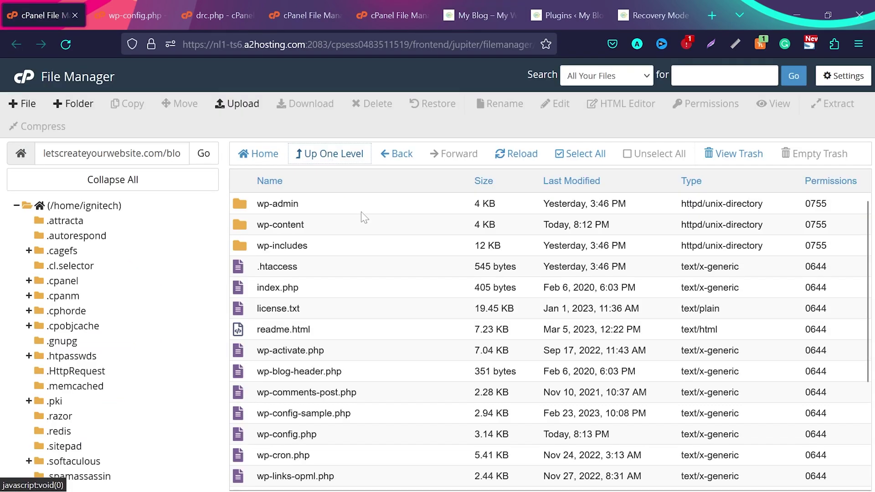
double_click(320, 223)
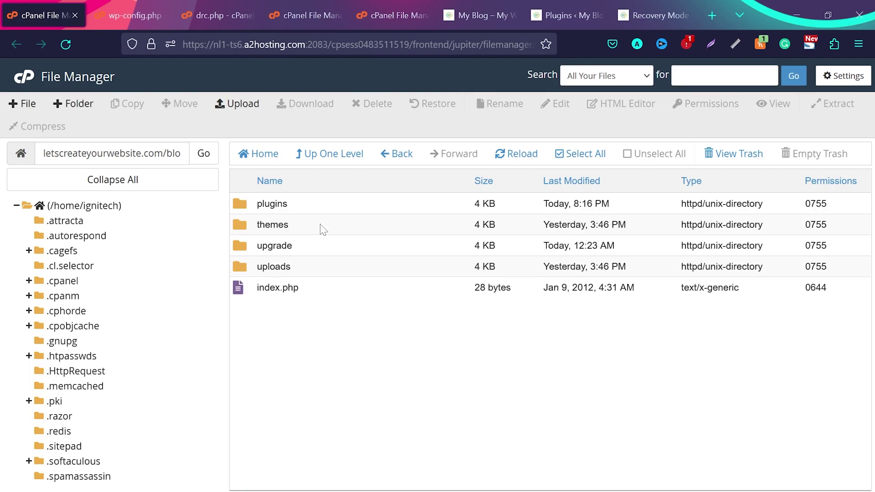
double_click(300, 223)
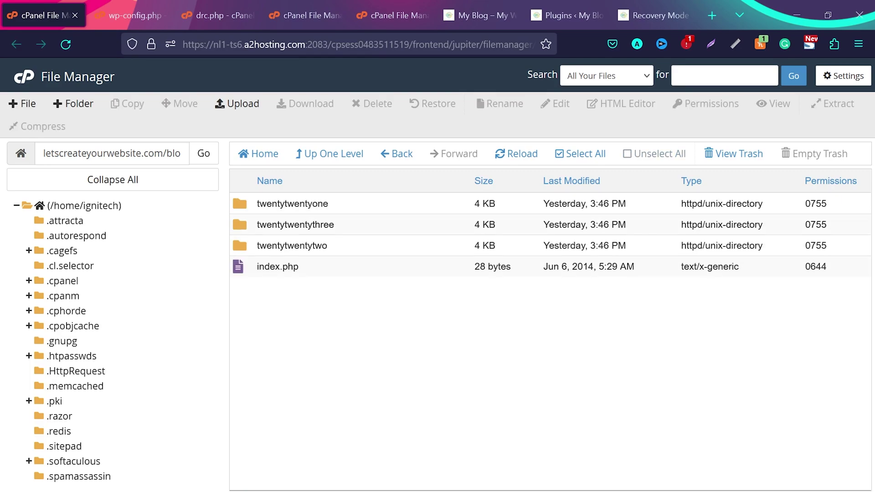